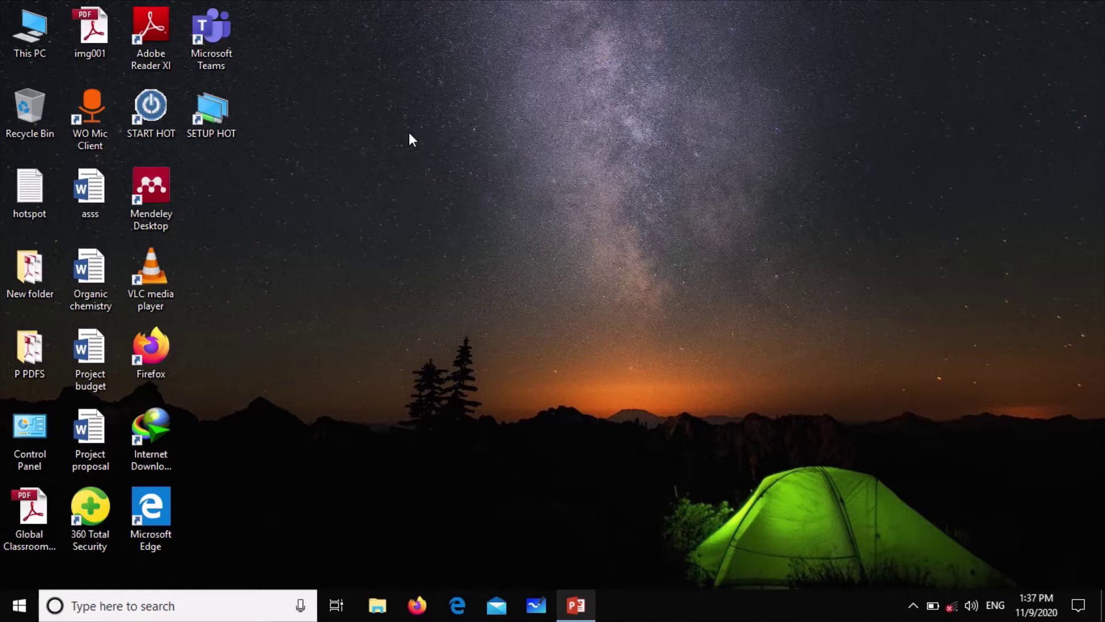
# - Go from the desktop menu to Display settings, then to Advanced display settings for Display 1
pyautogui.rightClick(410, 138)
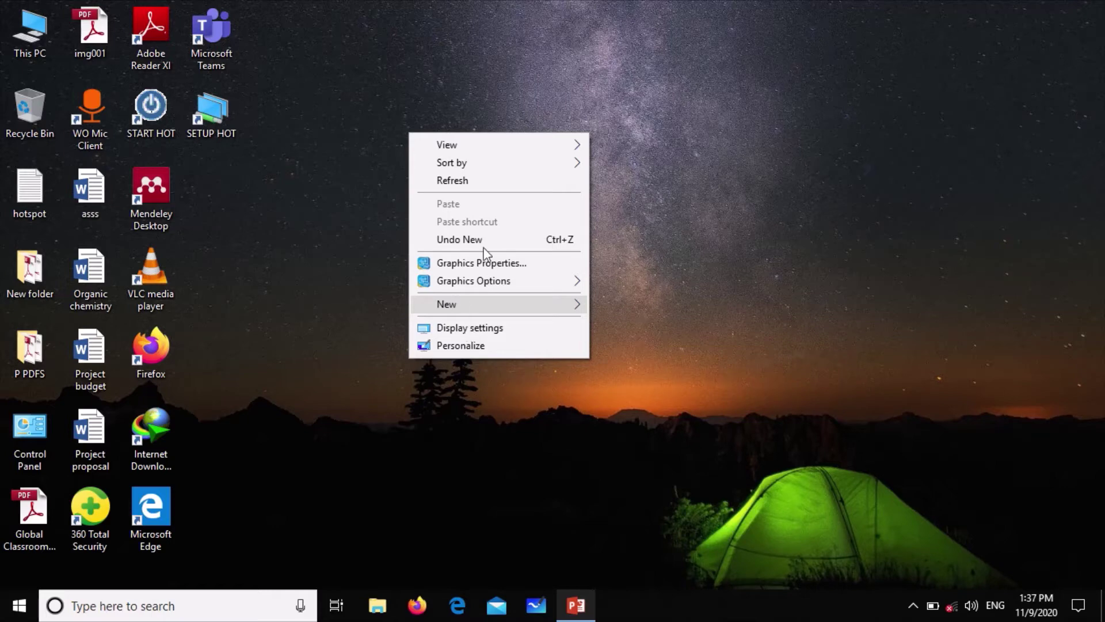
pyautogui.moveTo(508, 1)
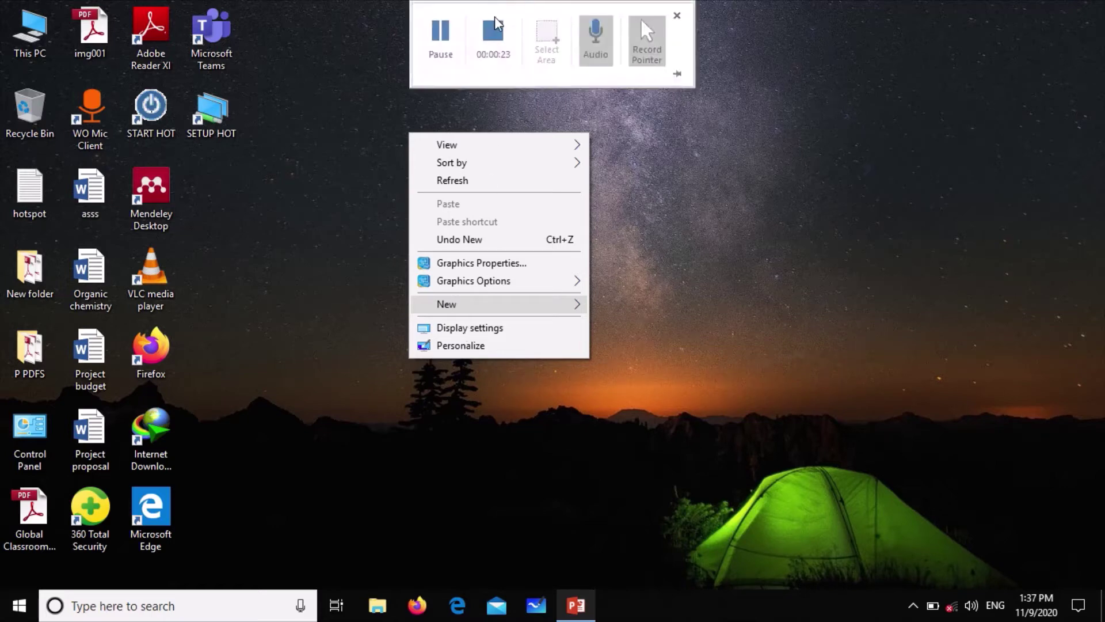
pyautogui.click(449, 39)
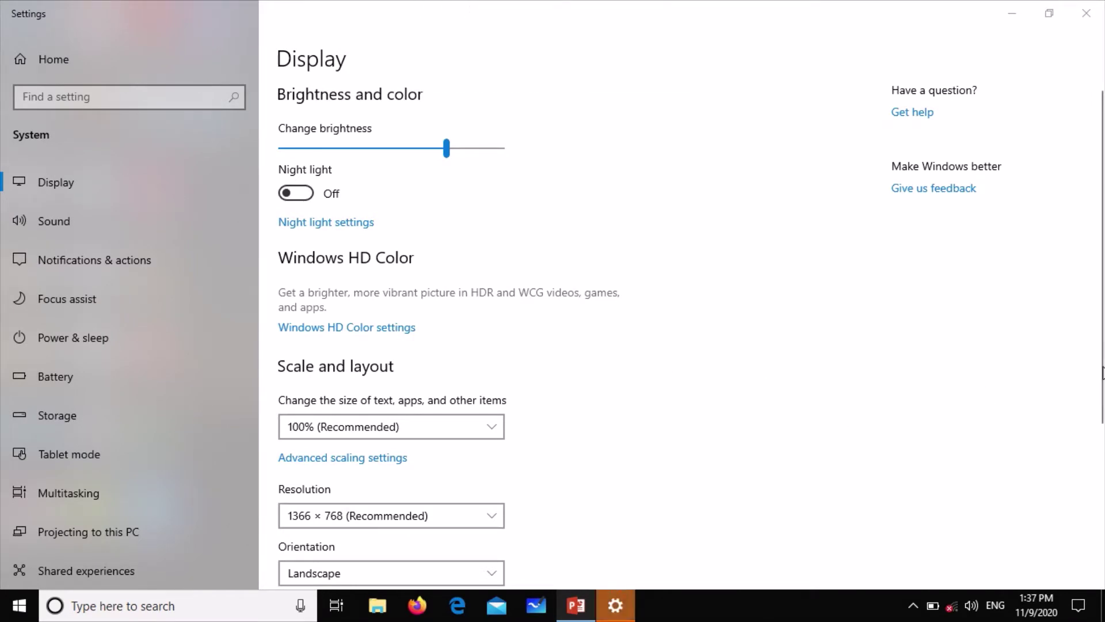
pyautogui.click(1104, 473)
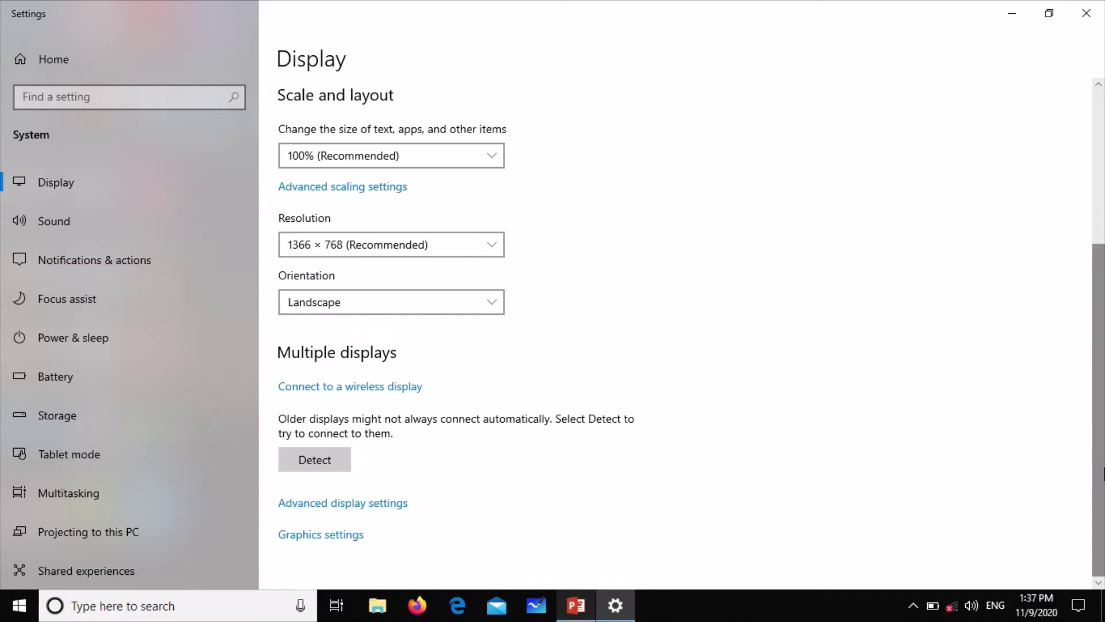
pyautogui.click(316, 503)
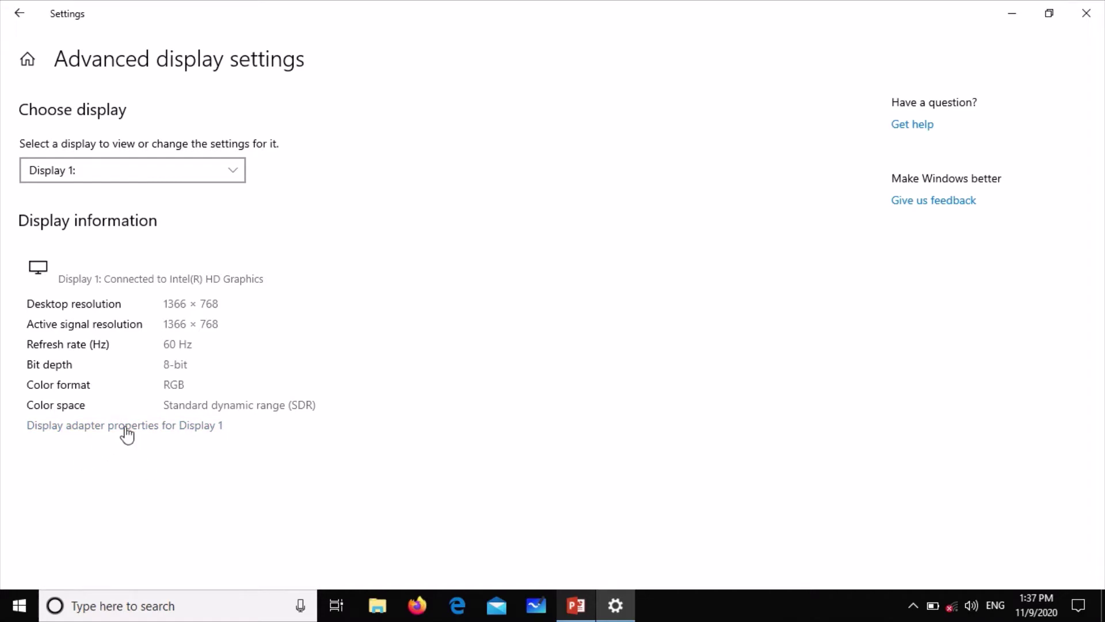
# - Note the 128 MB dedicated video memory, then close both Intel(R) HD Graphics properties windows
pyautogui.click(1015, 14)
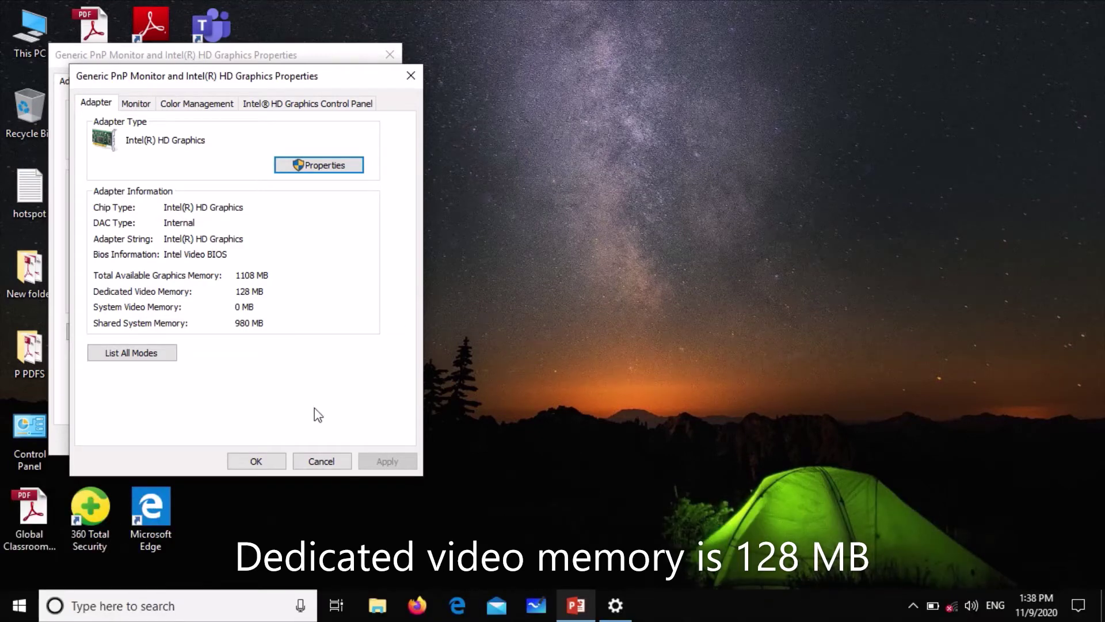
pyautogui.click(272, 459)
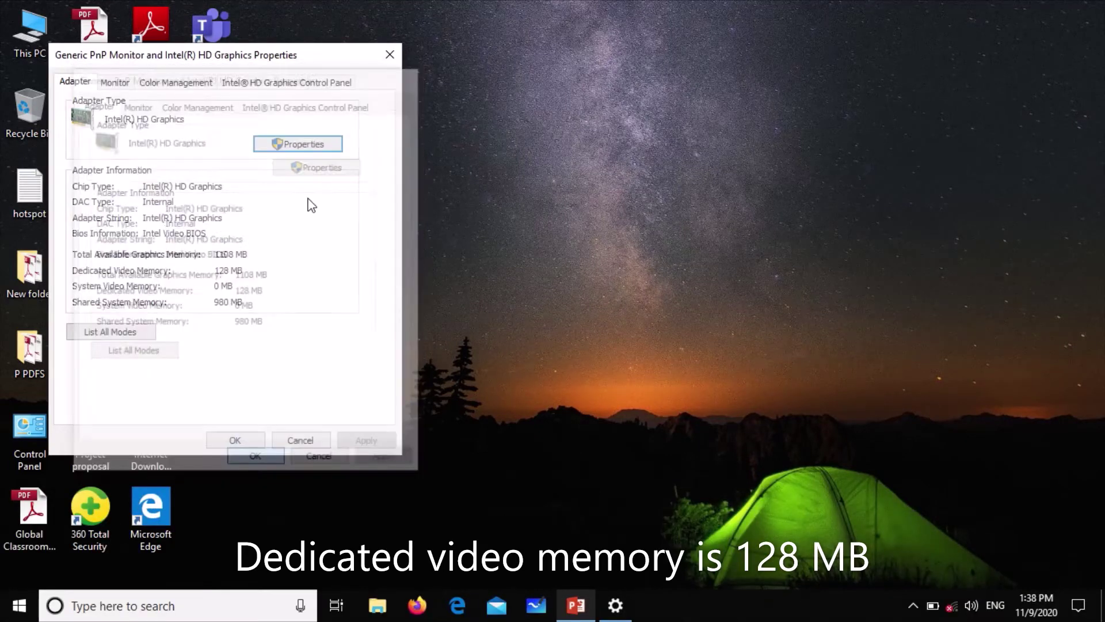
pyautogui.click(388, 55)
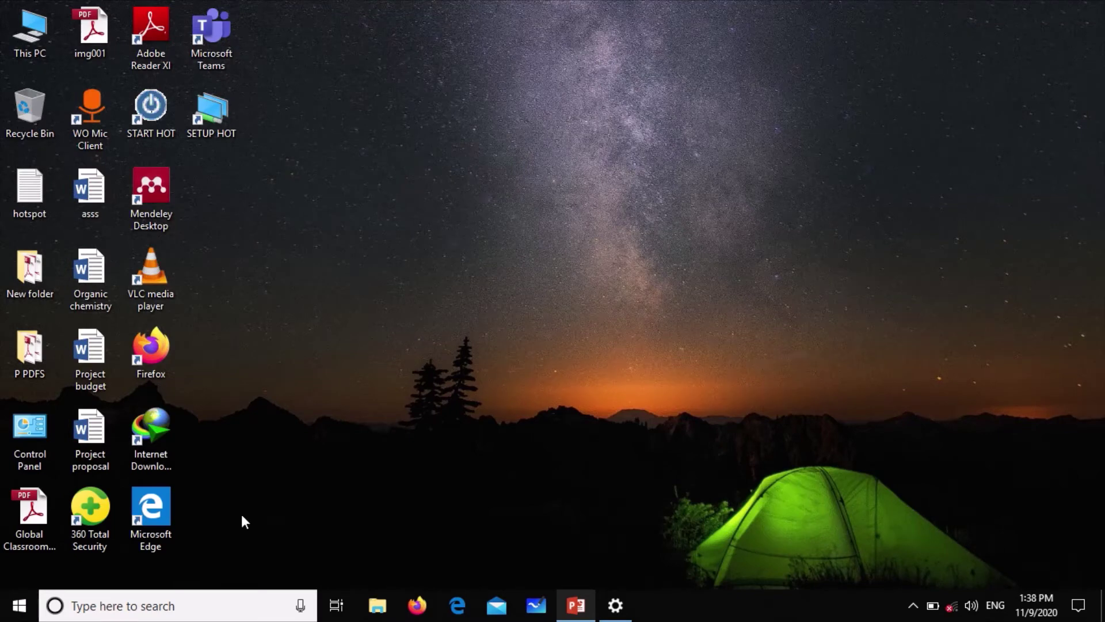
# - Open Run through the taskbar search and launch regedit
pyautogui.click(204, 599)
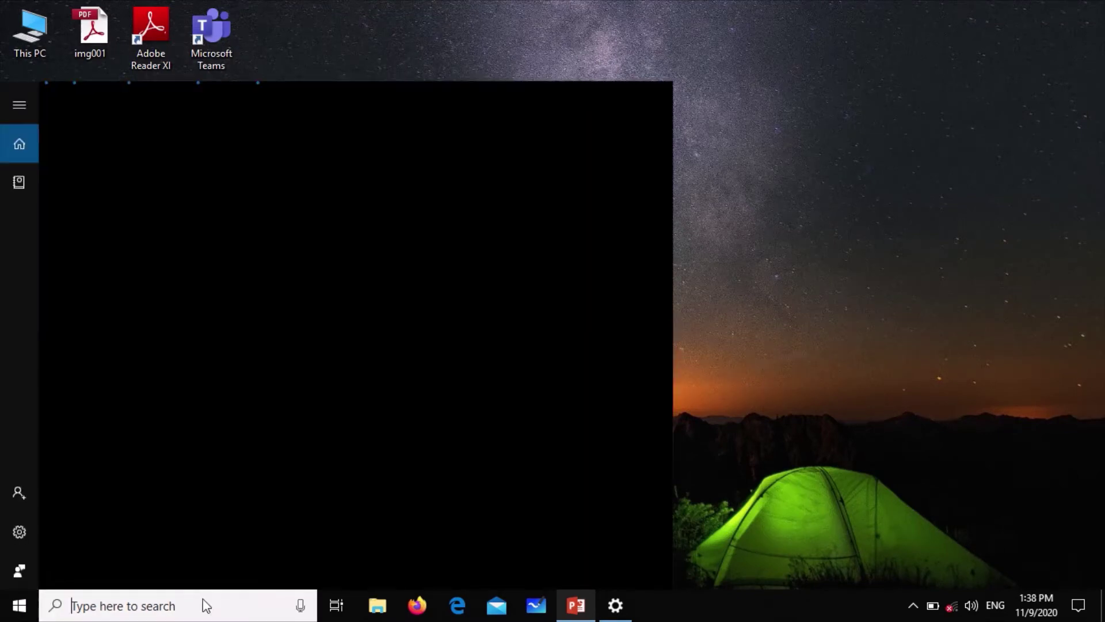
pyautogui.write('run')
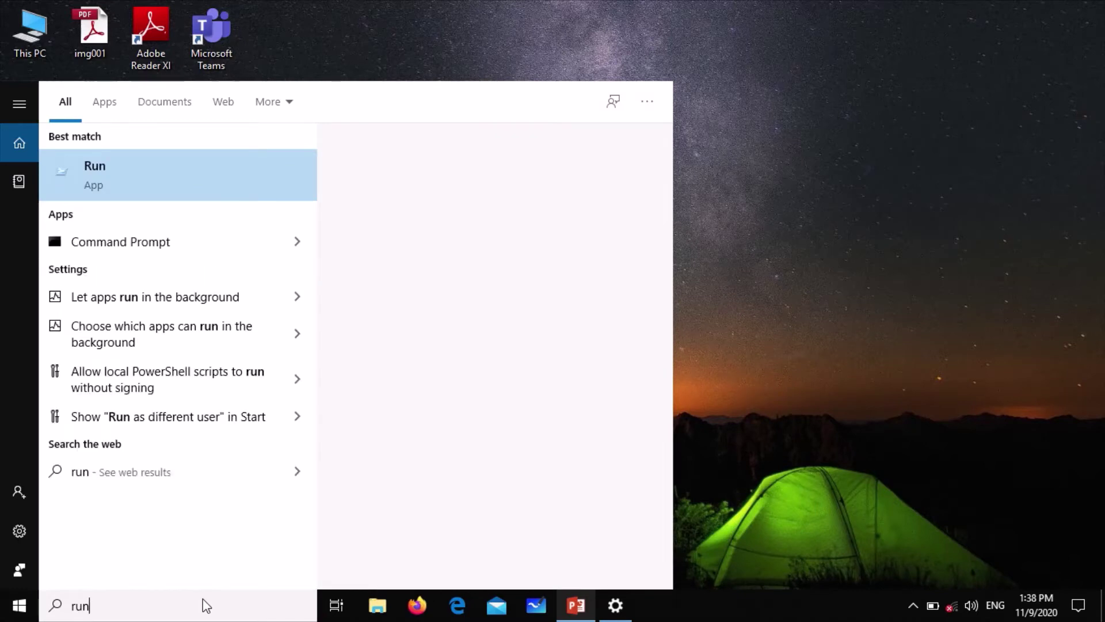
pyautogui.press('Return')
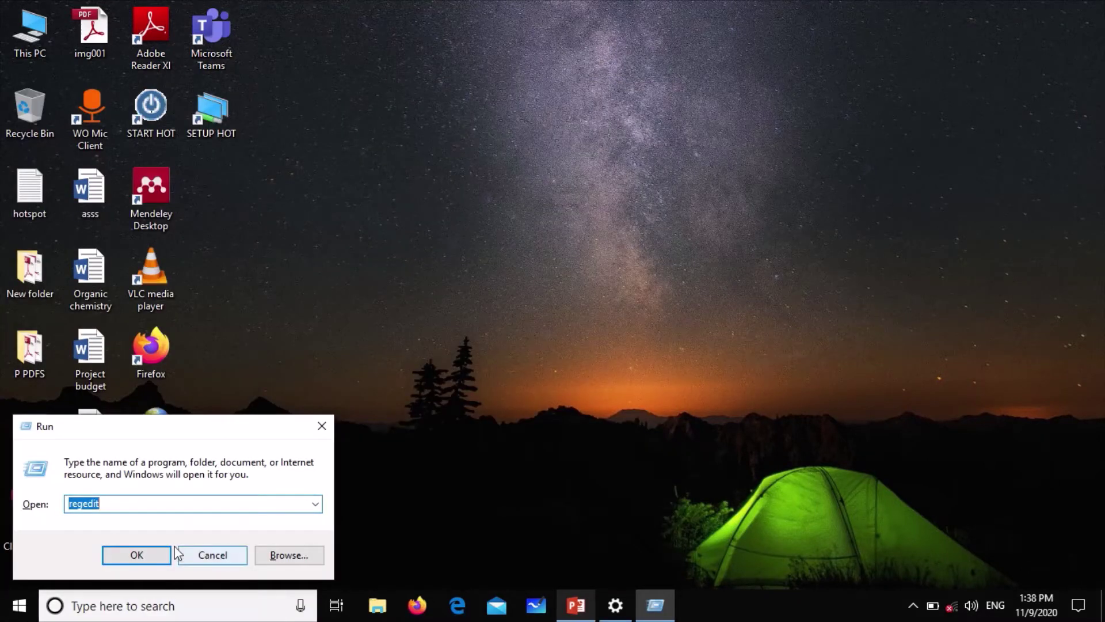
pyautogui.click(124, 502)
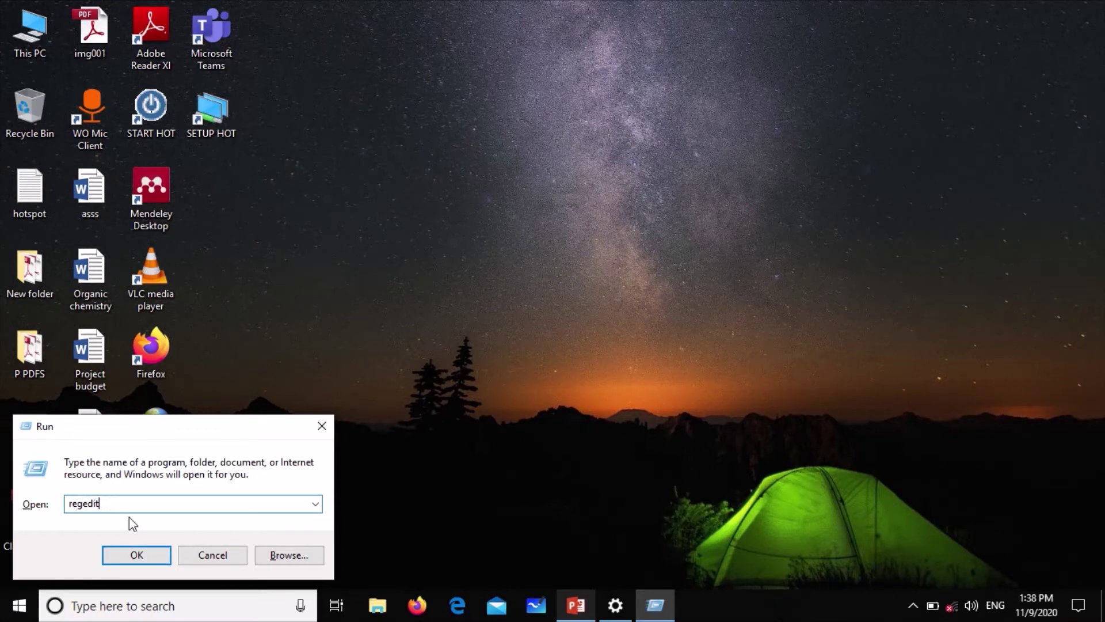
pyautogui.click(139, 554)
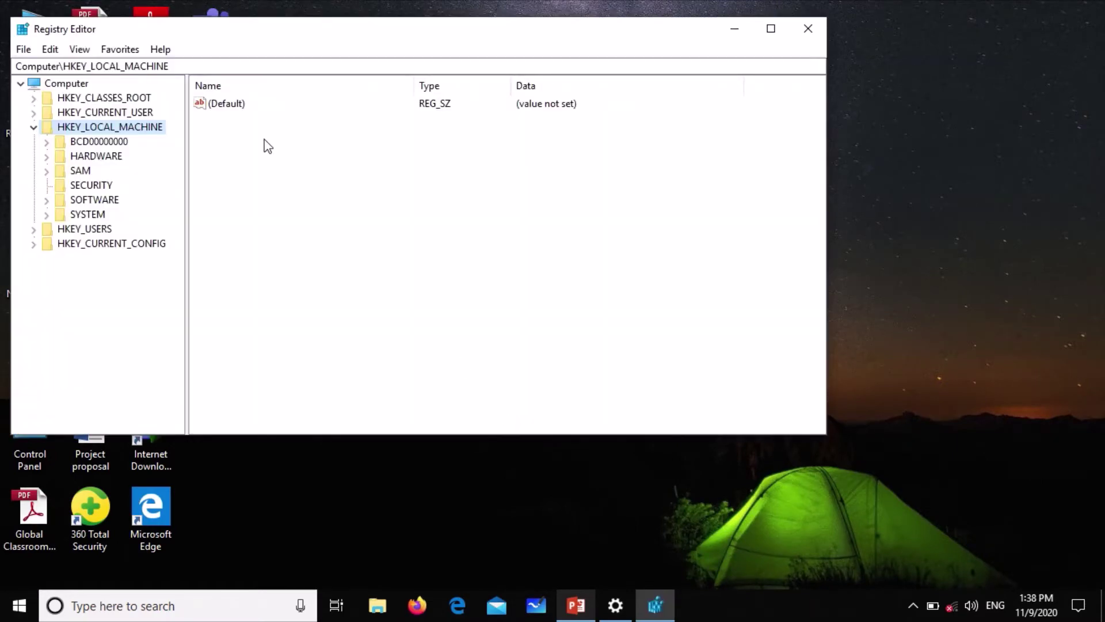
# - Expand HKEY_LOCAL_MACHINE\SOFTWARE\Intel and bring up the New submenu for the Intel key
pyautogui.click(33, 128)
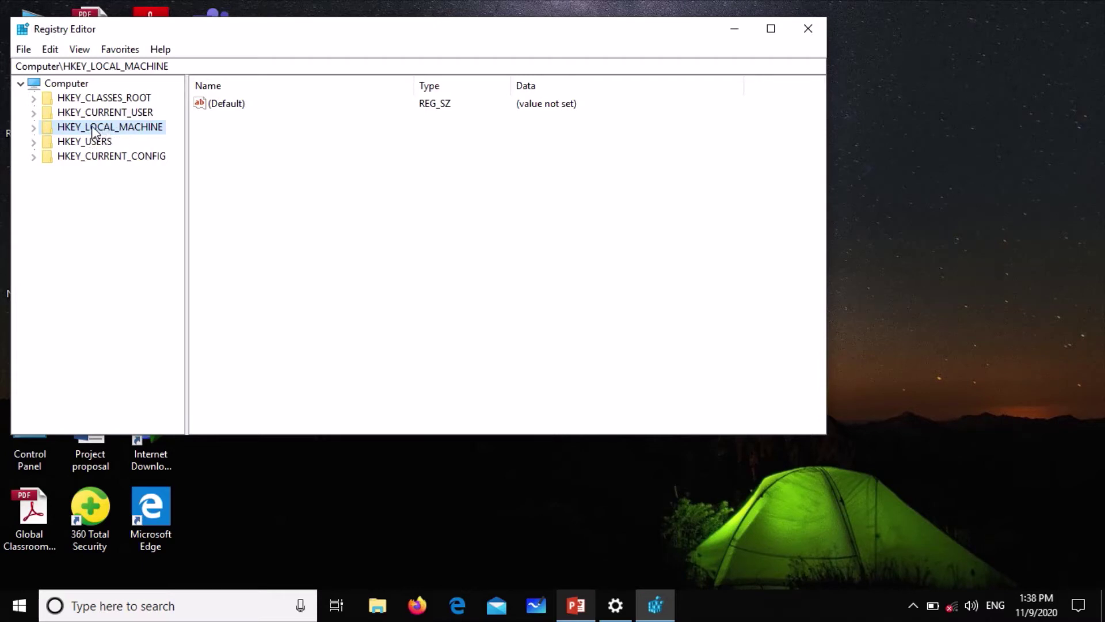
pyautogui.click(33, 128)
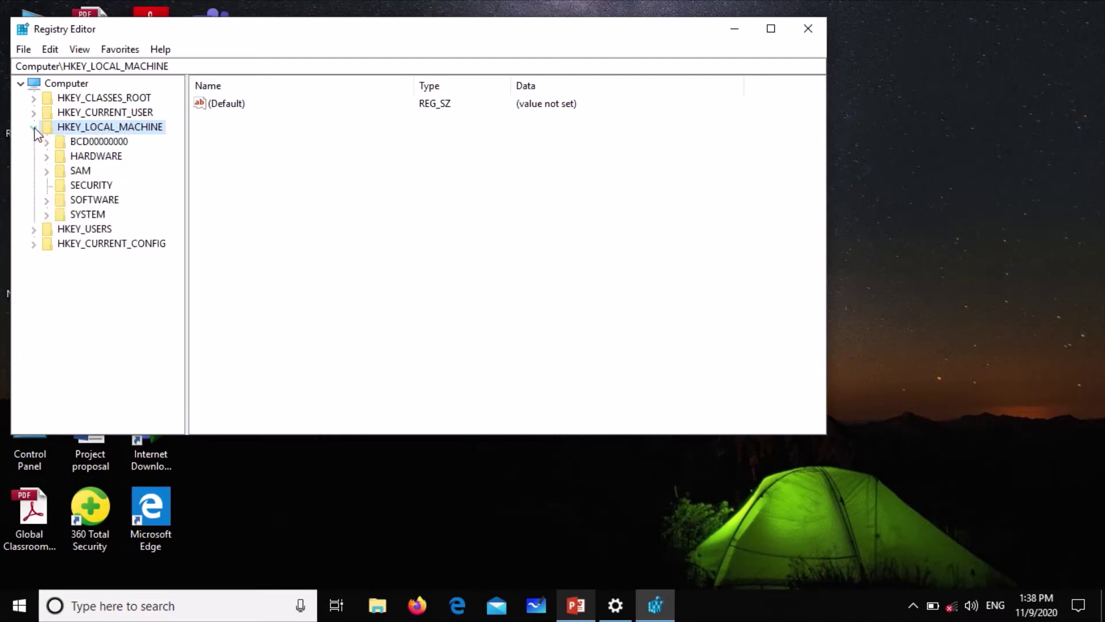
pyautogui.click(46, 200)
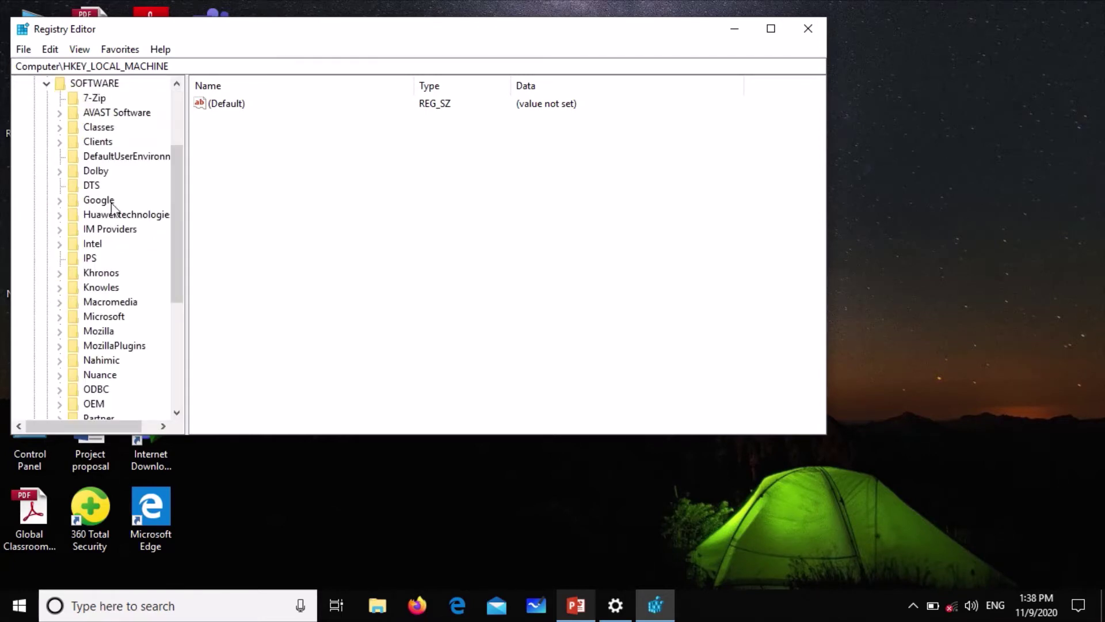
pyautogui.click(60, 245)
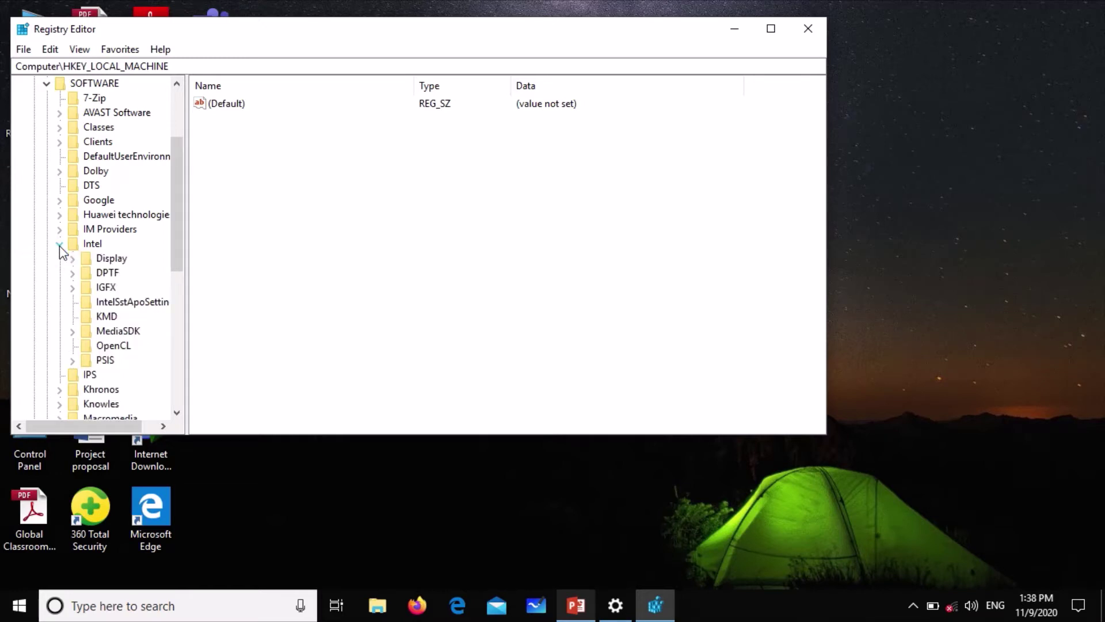
pyautogui.click(90, 245)
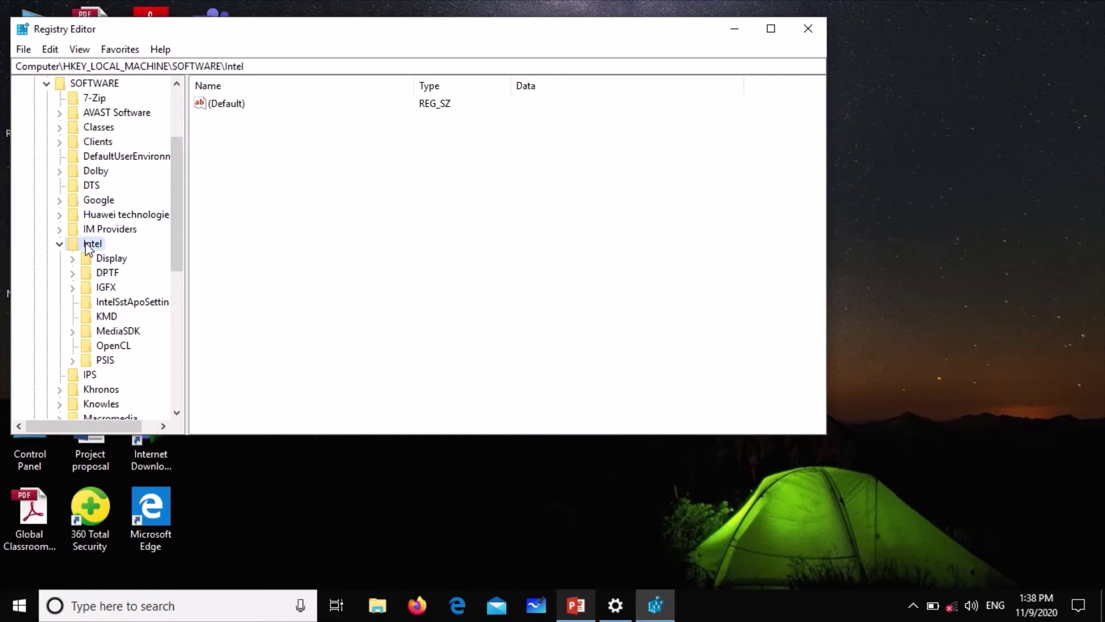
pyautogui.rightClick(87, 247)
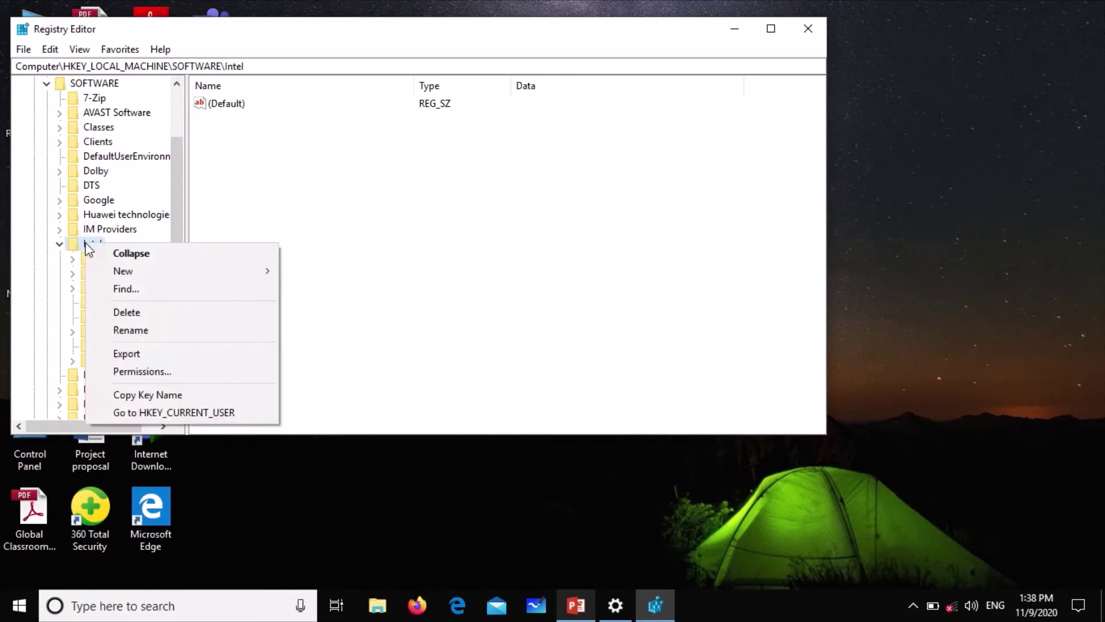
pyautogui.moveTo(158, 275)
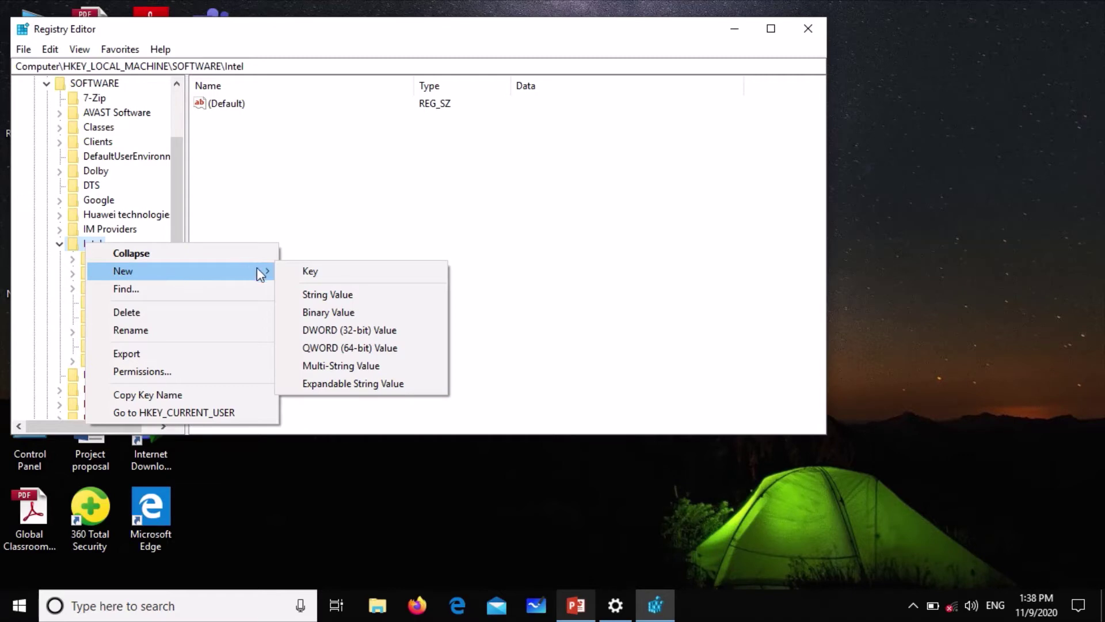
# - Create a new key under Intel and name it GMM
pyautogui.click(319, 267)
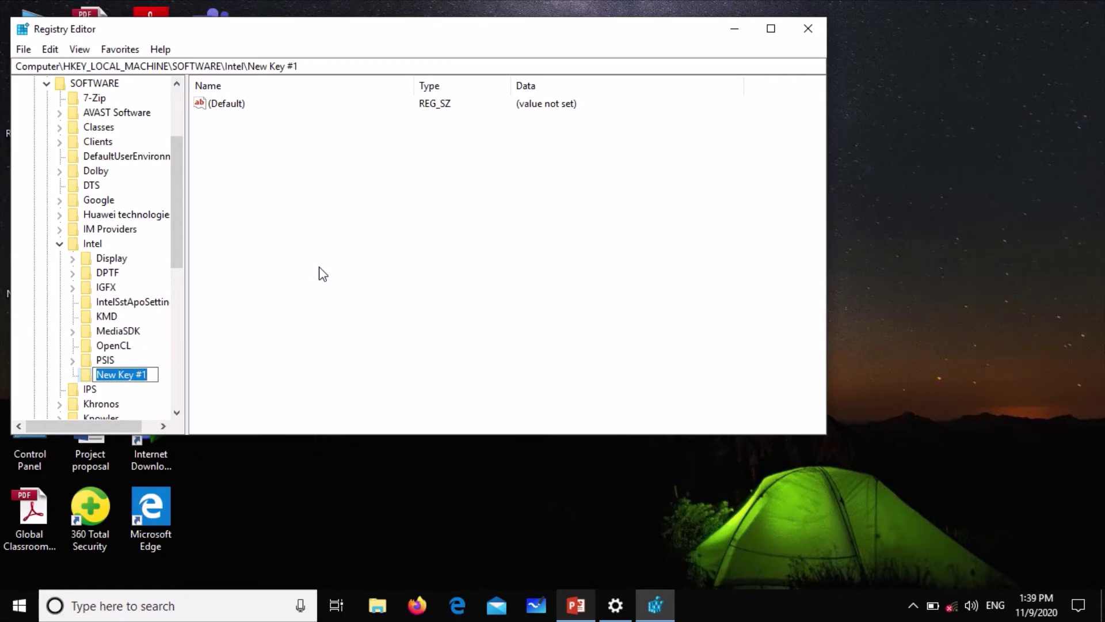
pyautogui.write('GMM')
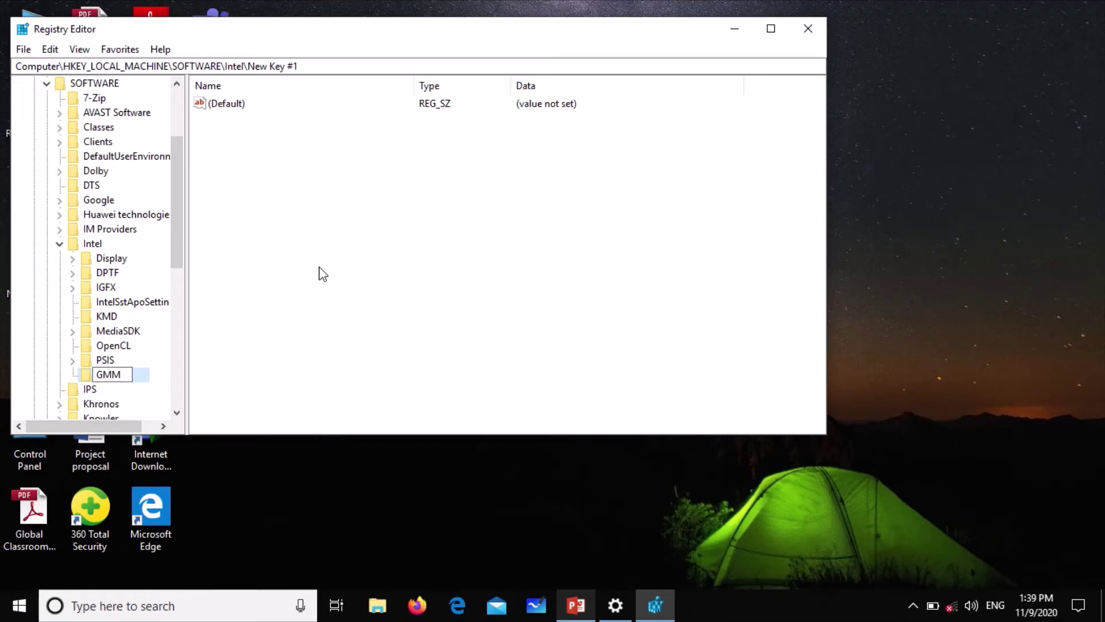
pyautogui.press('Return')
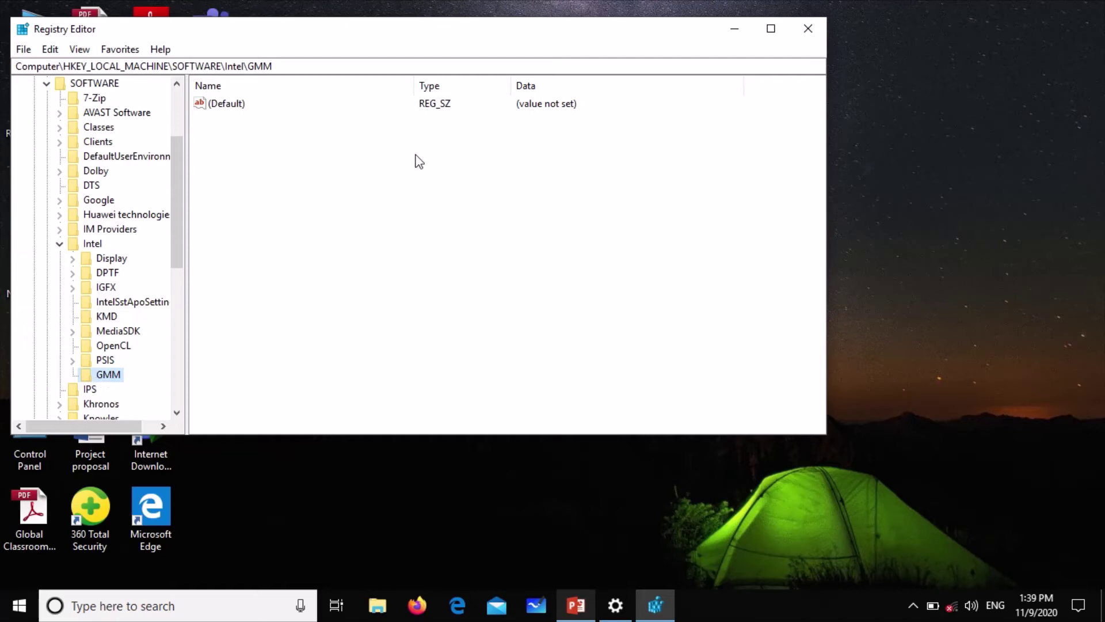
# - Add a DWORD (32-bit) value named DedicatedSegmentSize to the GMM key
pyautogui.rightClick(278, 130)
pyautogui.moveTo(321, 148)
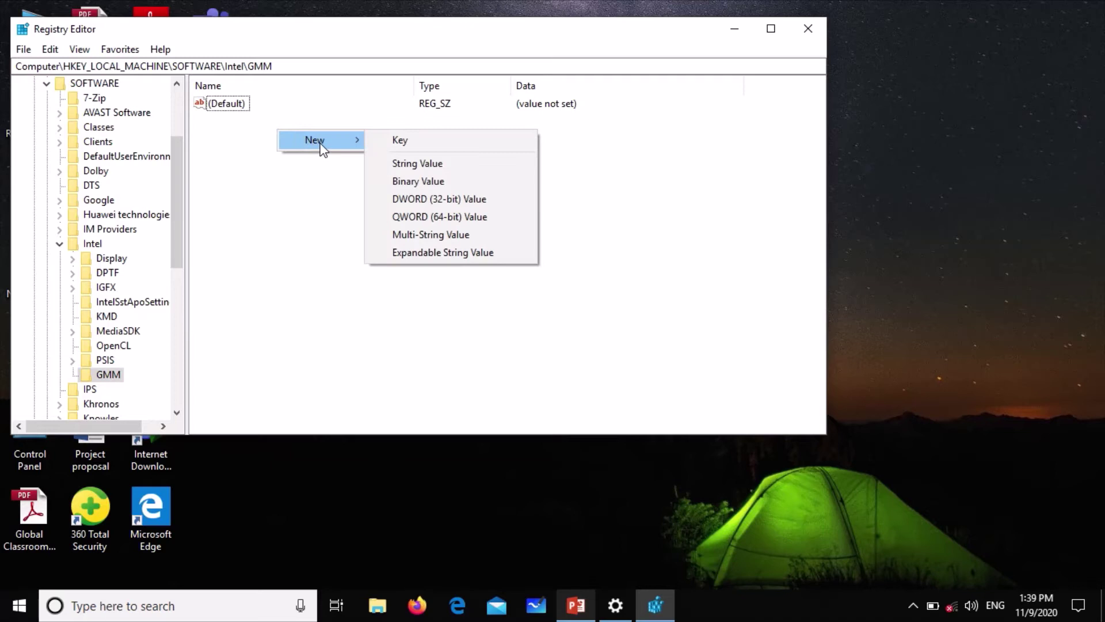
pyautogui.click(429, 201)
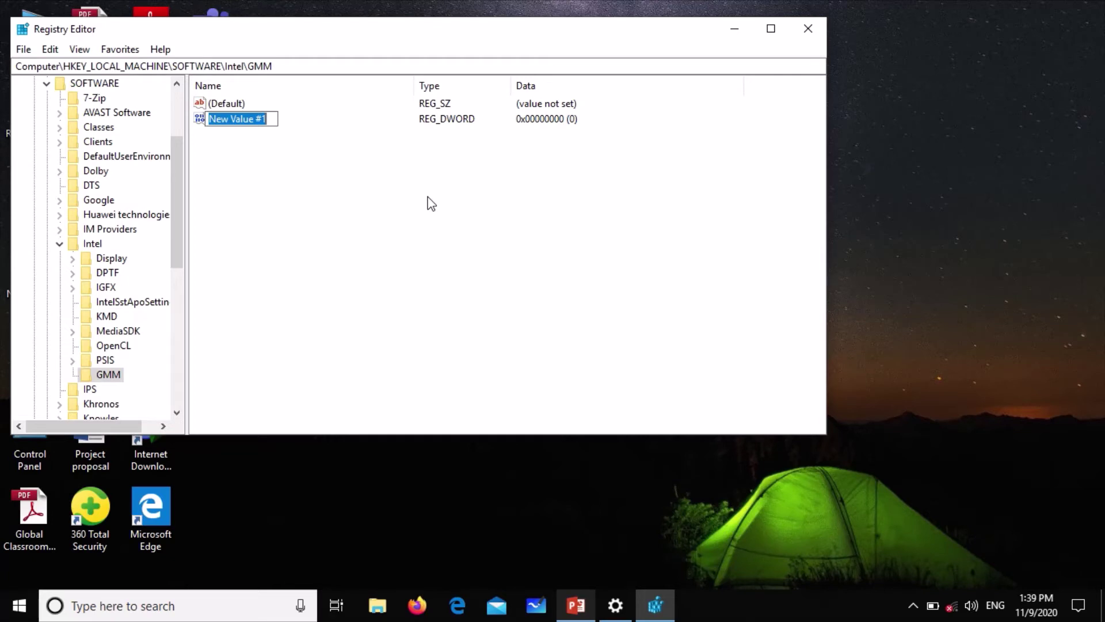
pyautogui.write('DS')
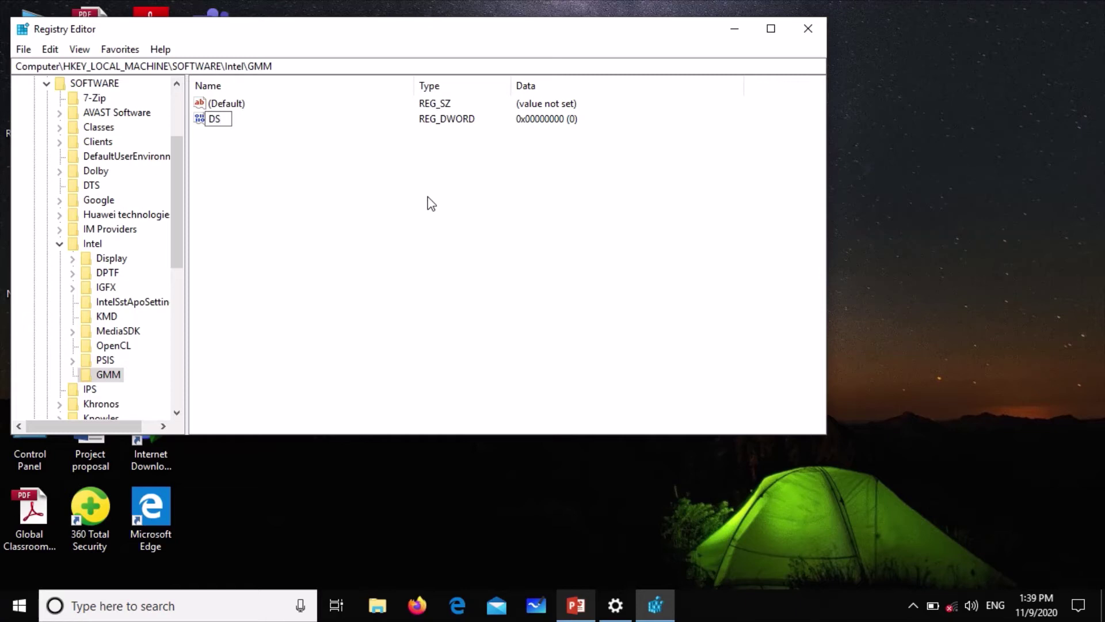
pyautogui.write('S')
pyautogui.write('edi')
pyautogui.write('cated')
pyautogui.press('Right')
pyautogui.write('egment')
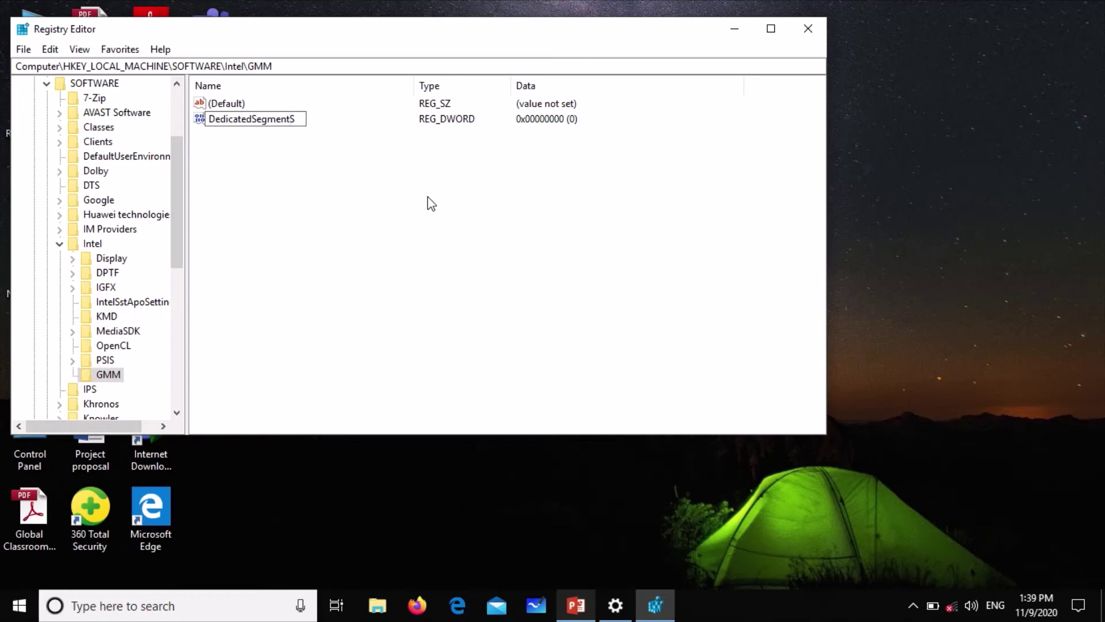
pyautogui.press('Right')
pyautogui.write('ize')
pyautogui.press('Return')
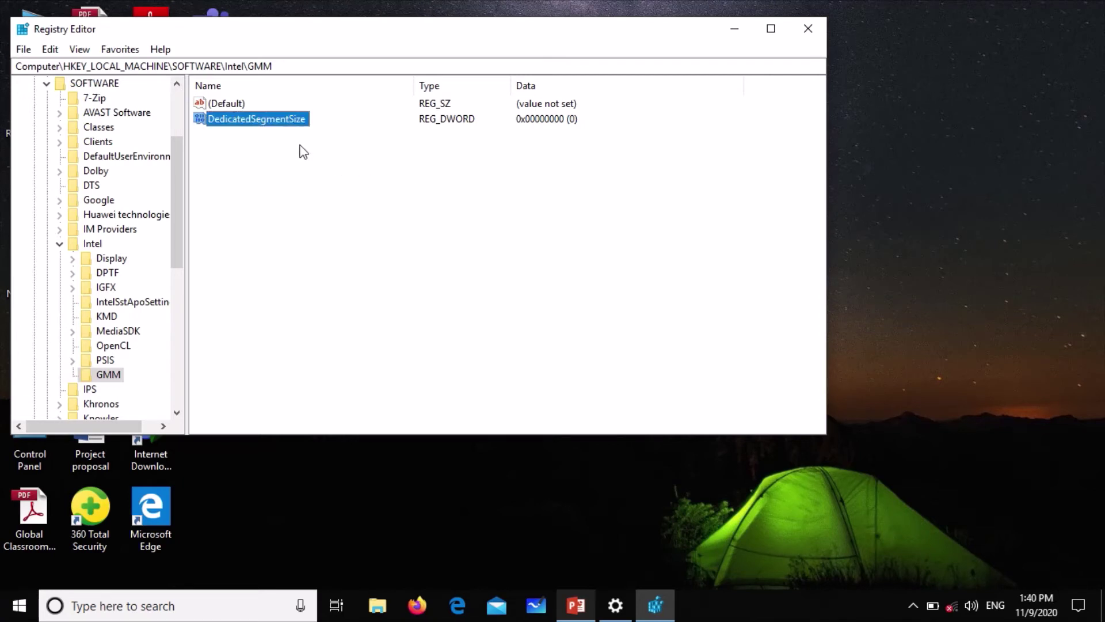
# - Change DedicatedSegmentSize's data to hexadecimal 200, which is 512 decimal
pyautogui.rightClick(256, 119)
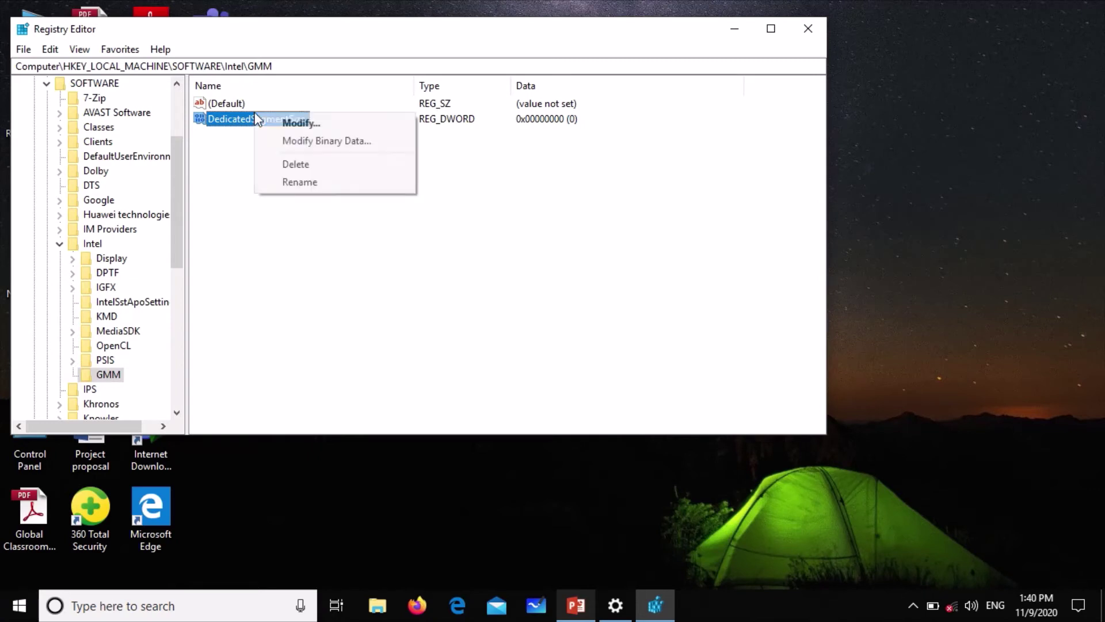
pyautogui.click(282, 122)
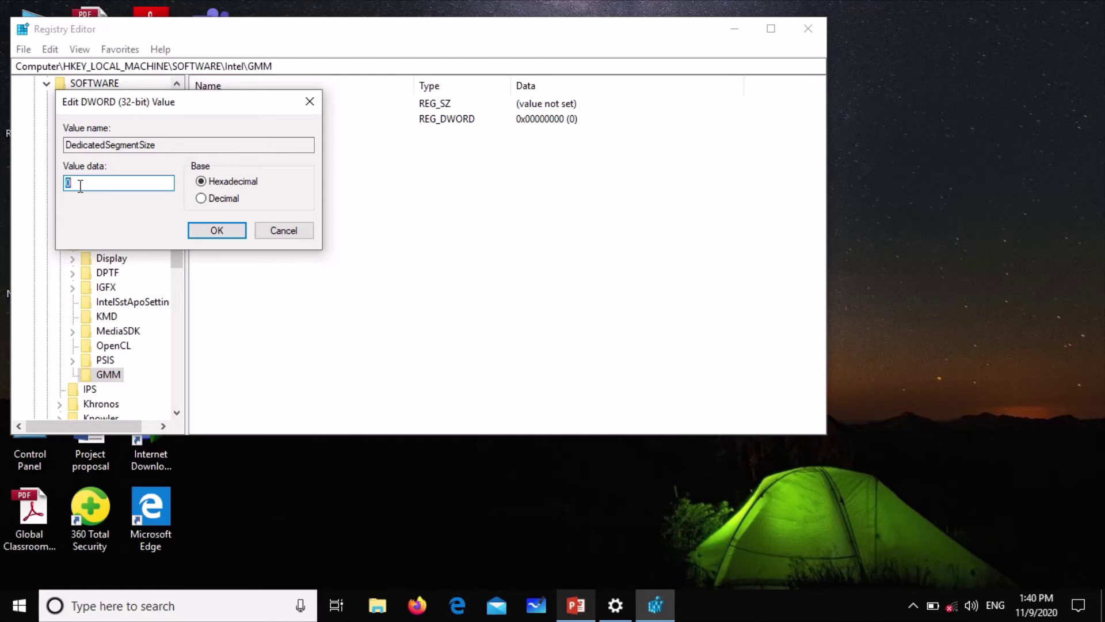
pyautogui.write('200')
pyautogui.click(217, 232)
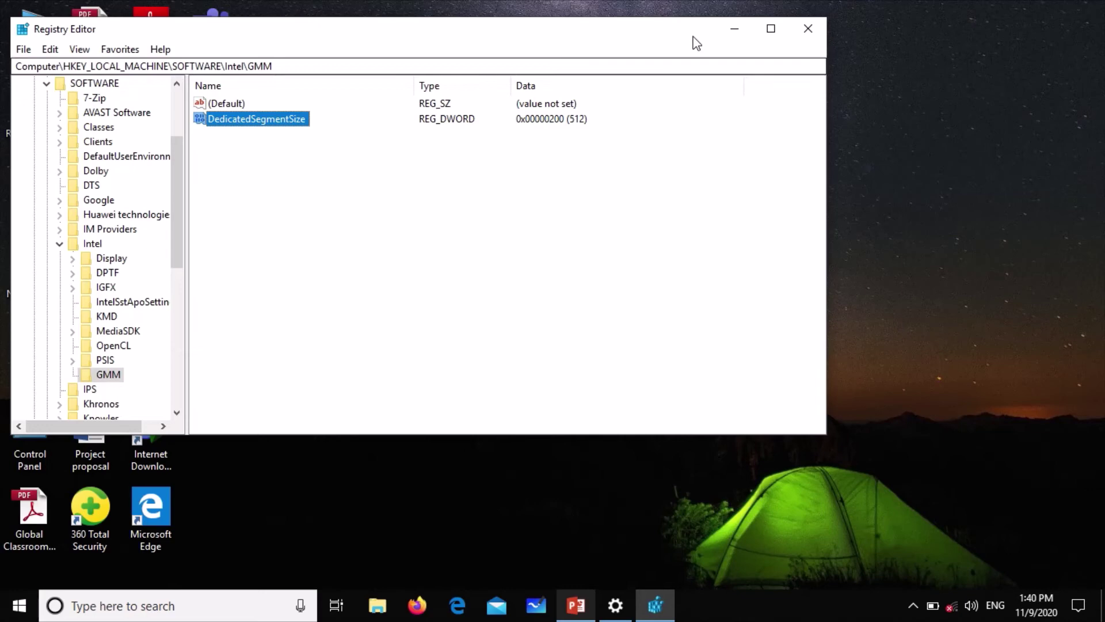
# - Close Registry Editor and open the Start menu's power options to restart
pyautogui.click(804, 34)
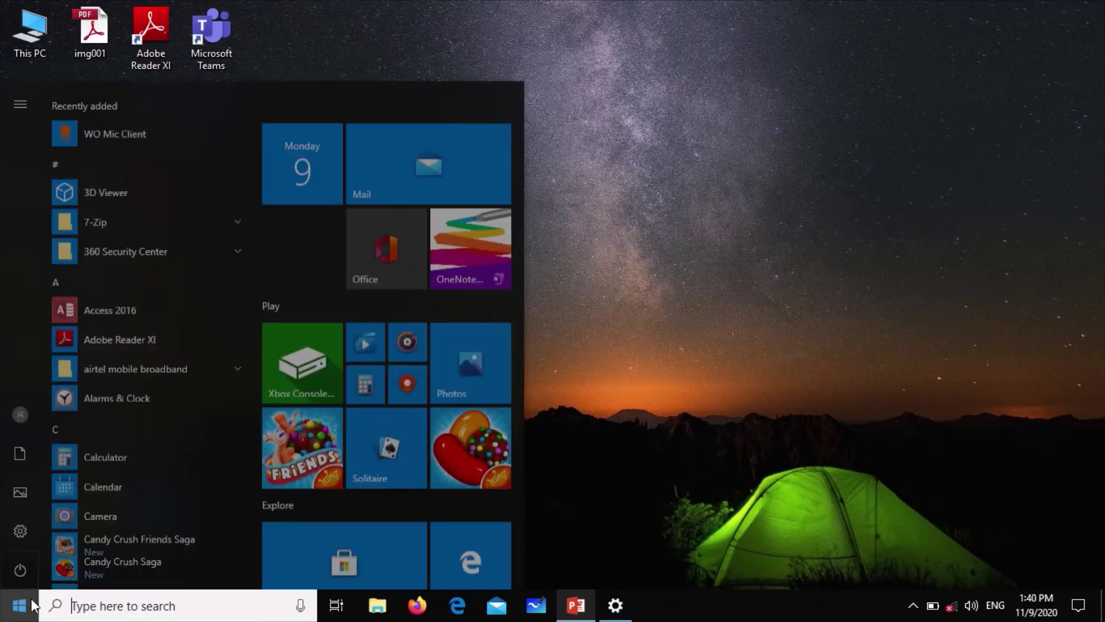
pyautogui.click(19, 604)
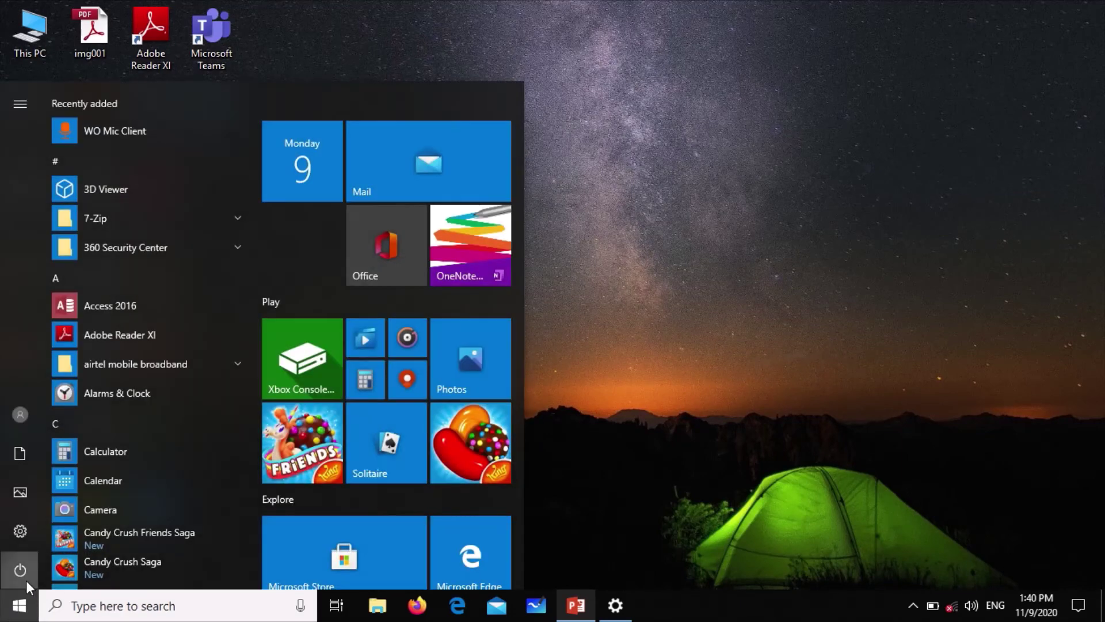
pyautogui.click(26, 581)
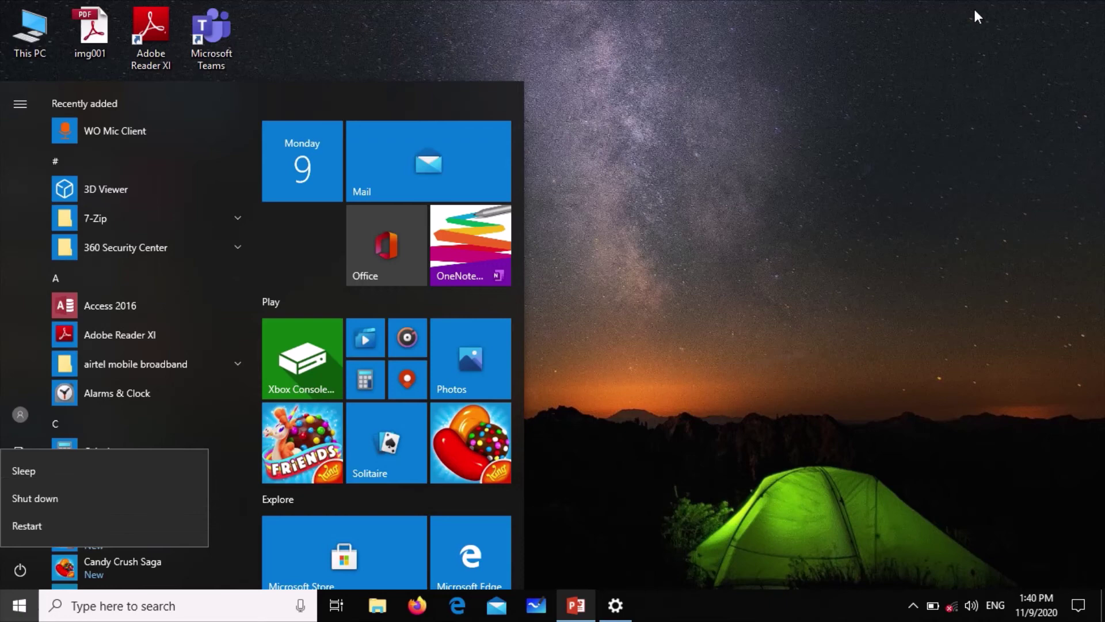
pyautogui.press('Escape')
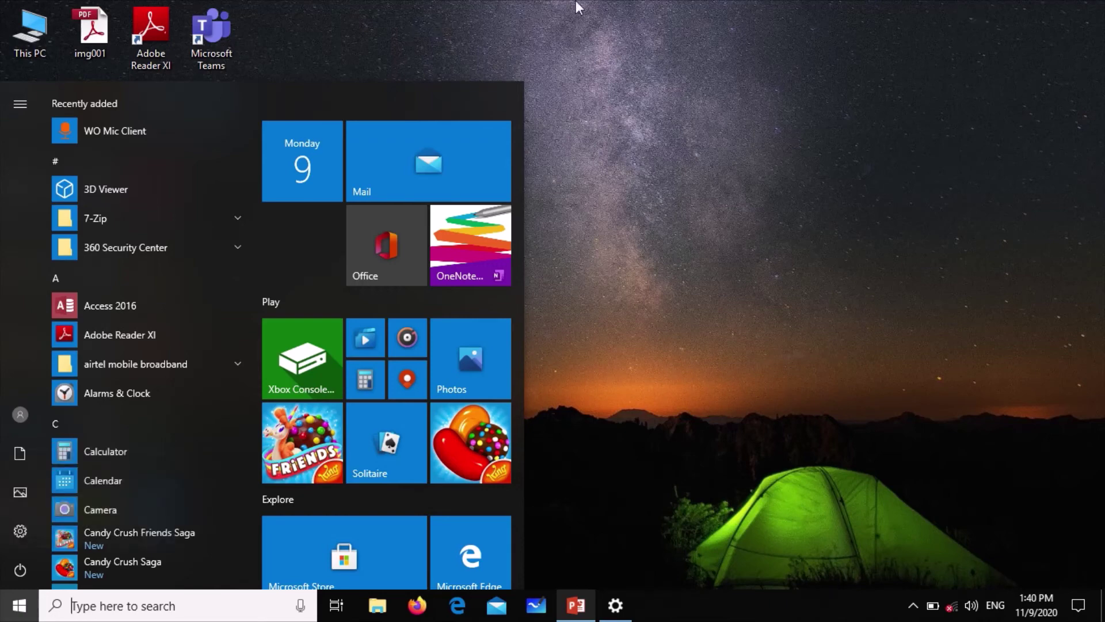
pyautogui.moveTo(675, 8)
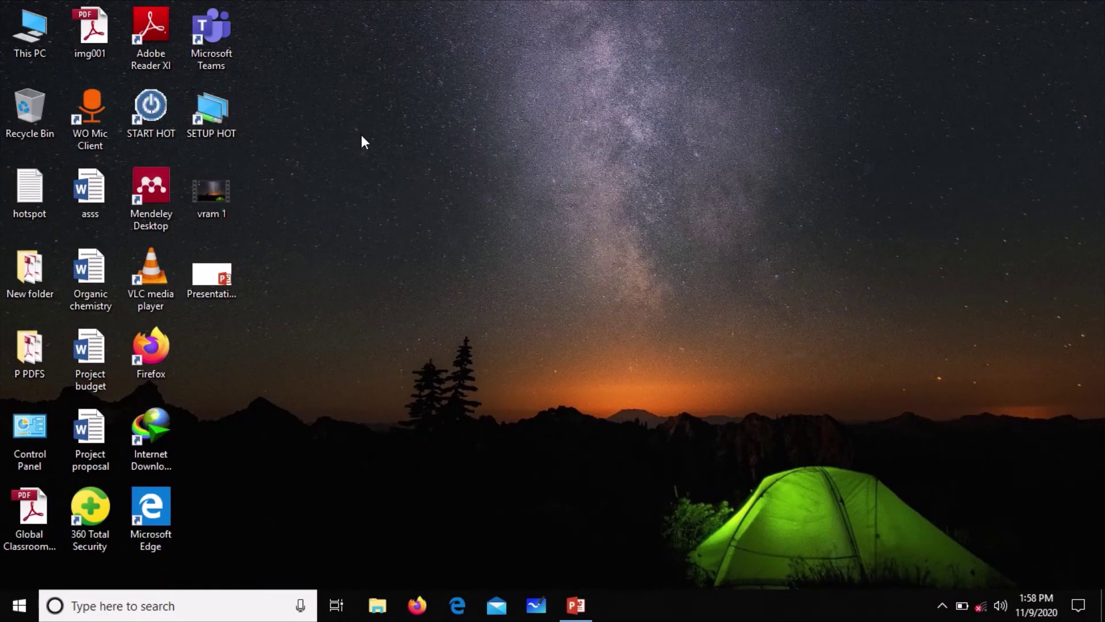
# - Return to Advanced display settings for Display 1 through the desktop's Display settings
pyautogui.rightClick(404, 140)
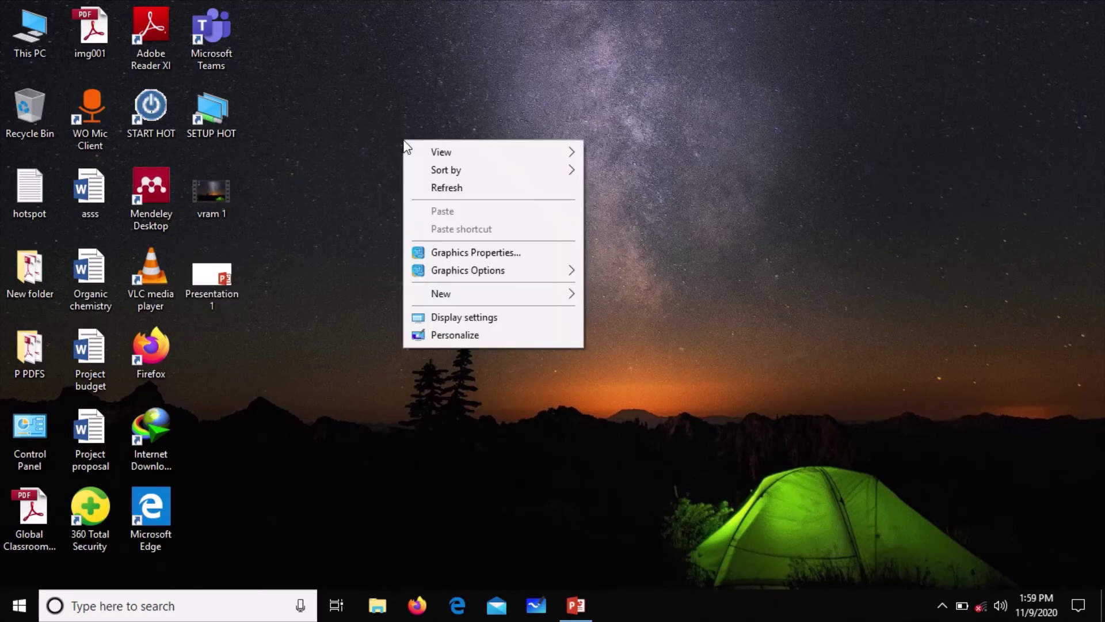
pyautogui.click(474, 314)
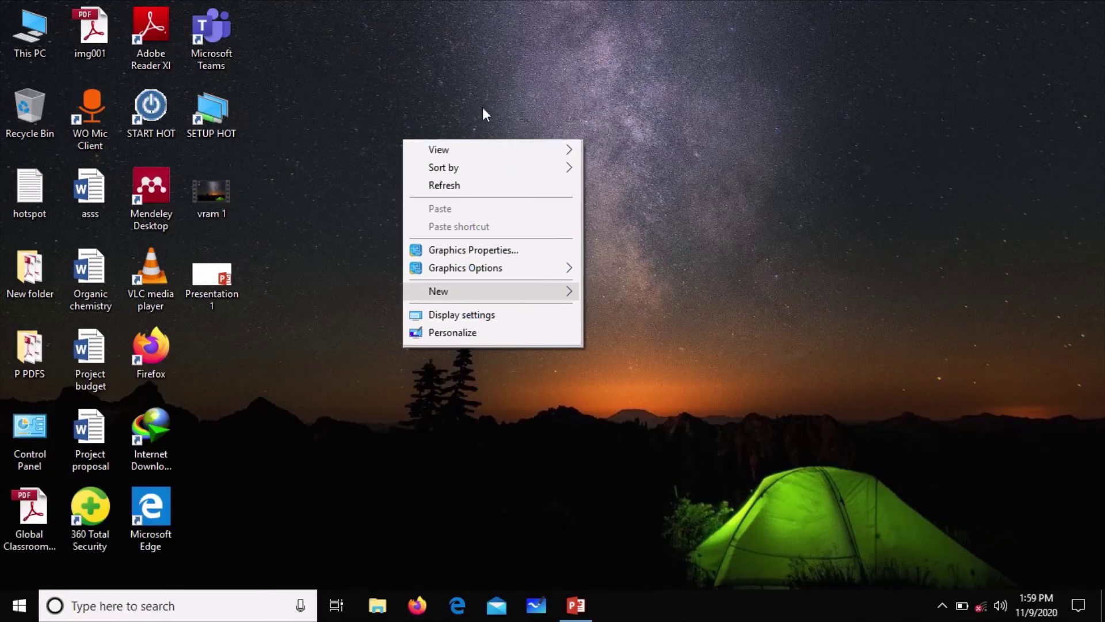
pyautogui.moveTo(487, 6)
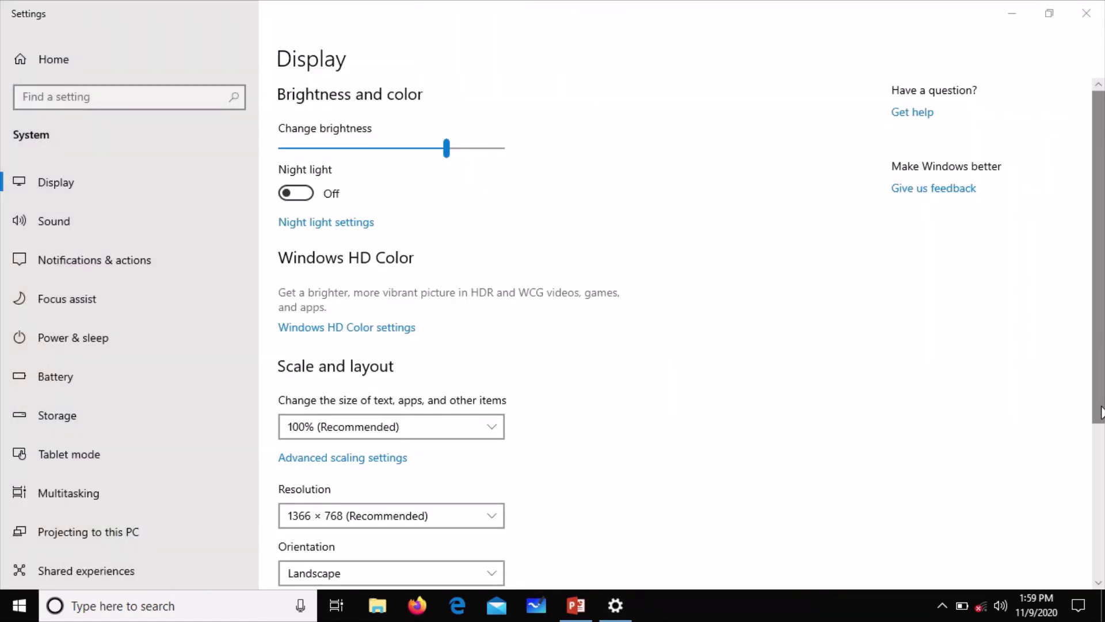
pyautogui.moveTo(1101, 411); pyautogui.dragTo(1101, 566)
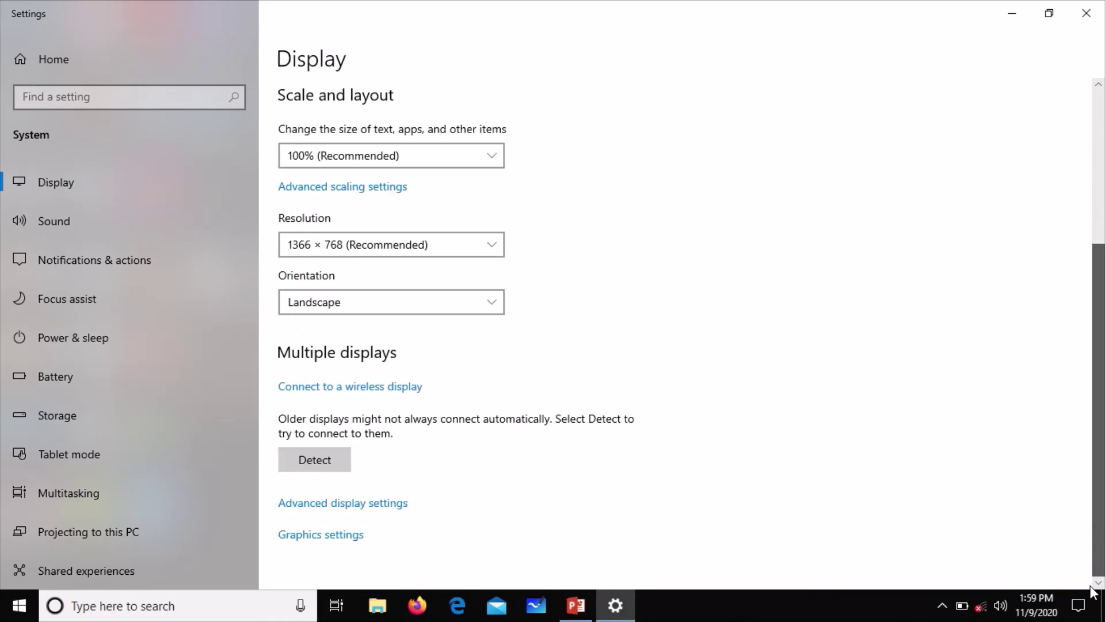
pyautogui.click(347, 507)
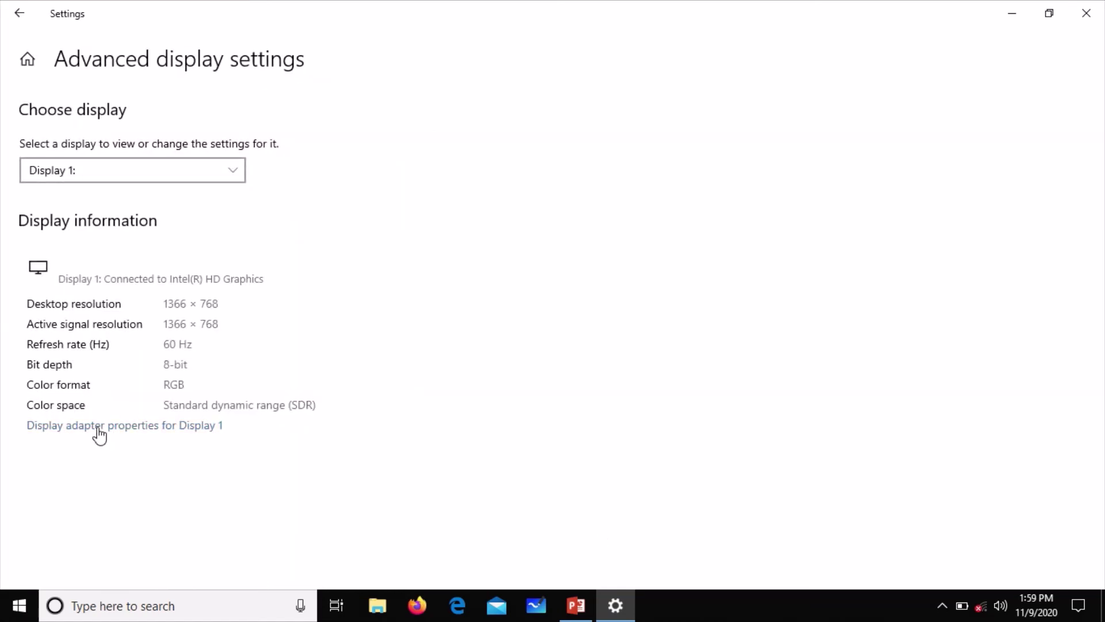
pyautogui.click(100, 426)
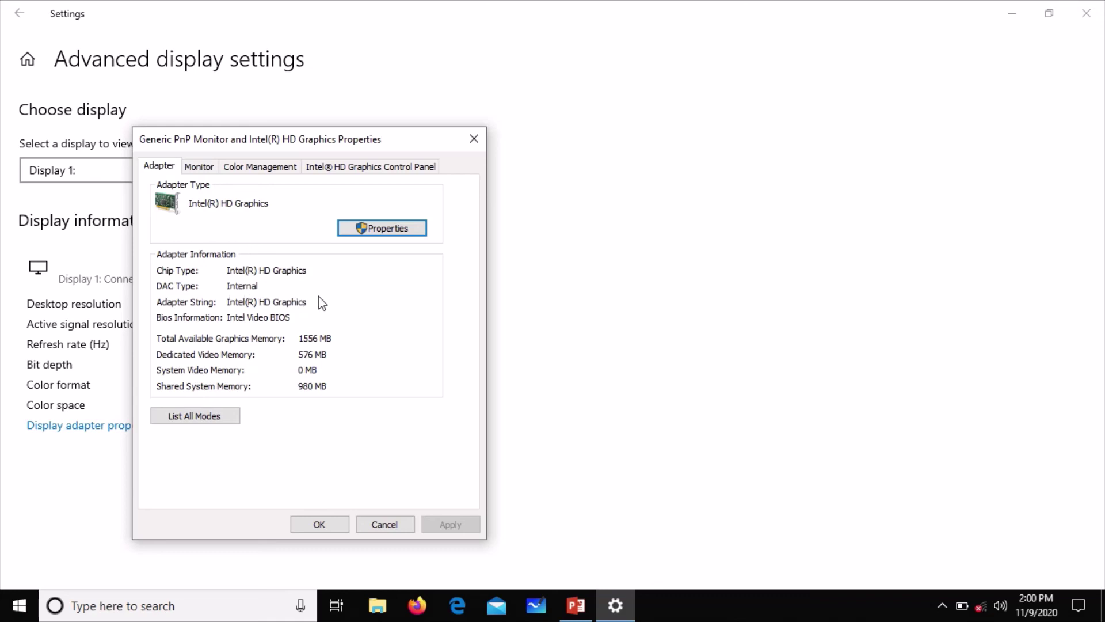
pyautogui.click(334, 525)
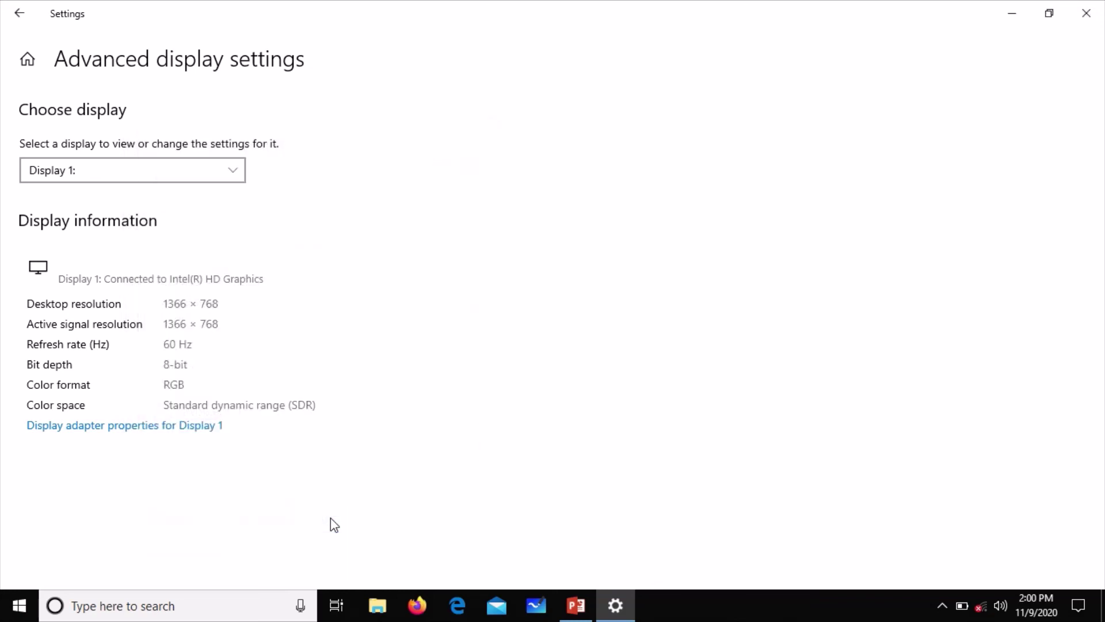